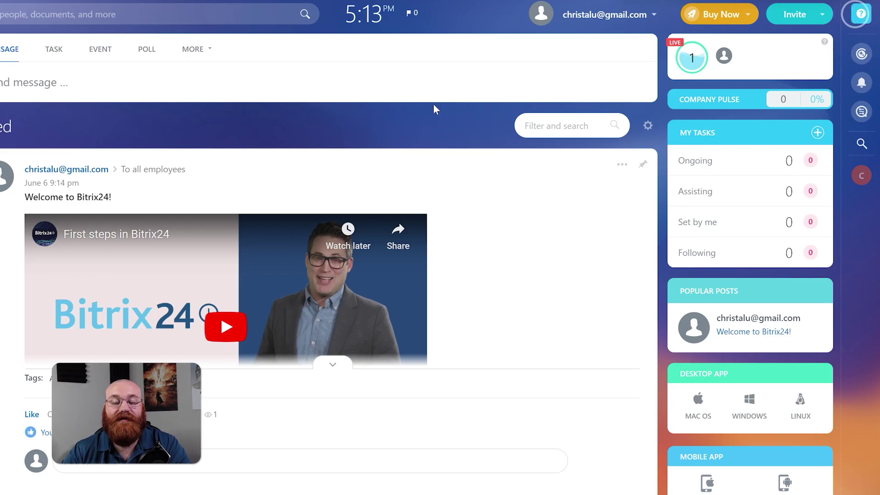
Scroll the Feed, then view the Messenger chat and the June 2024 calendar.
scroll(434, 105, down, 3)
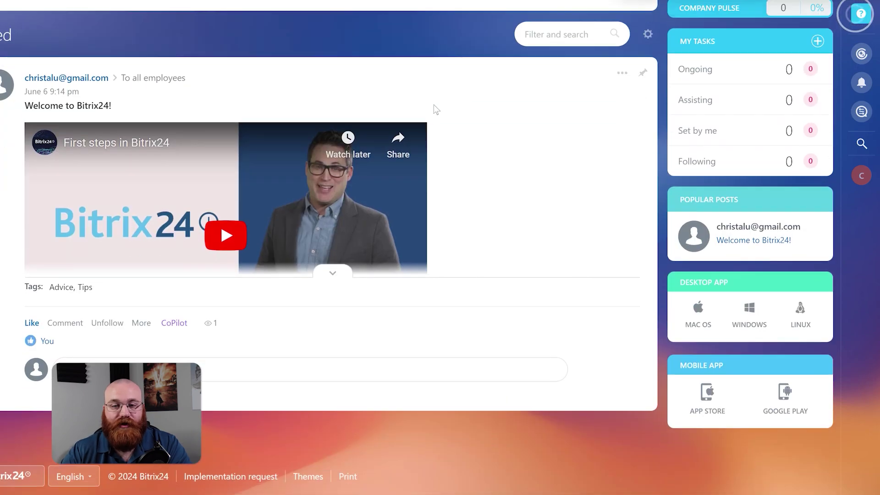
scroll(434, 109, up, 3)
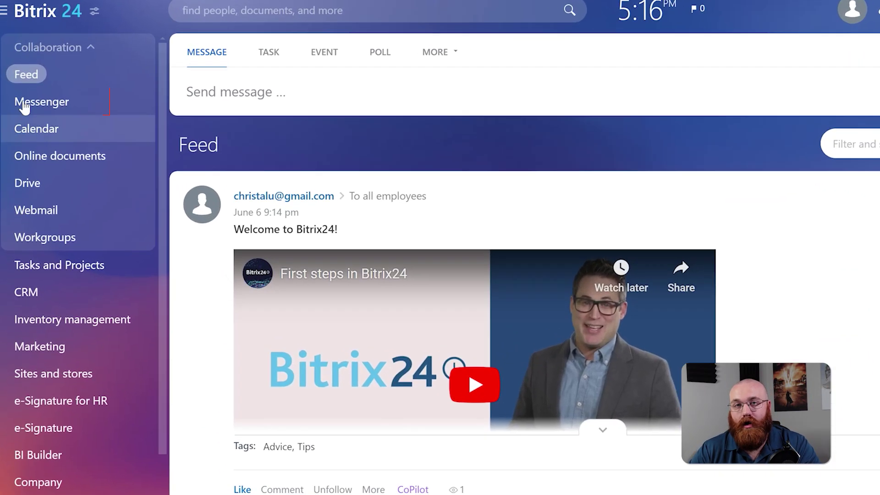
click(24, 107)
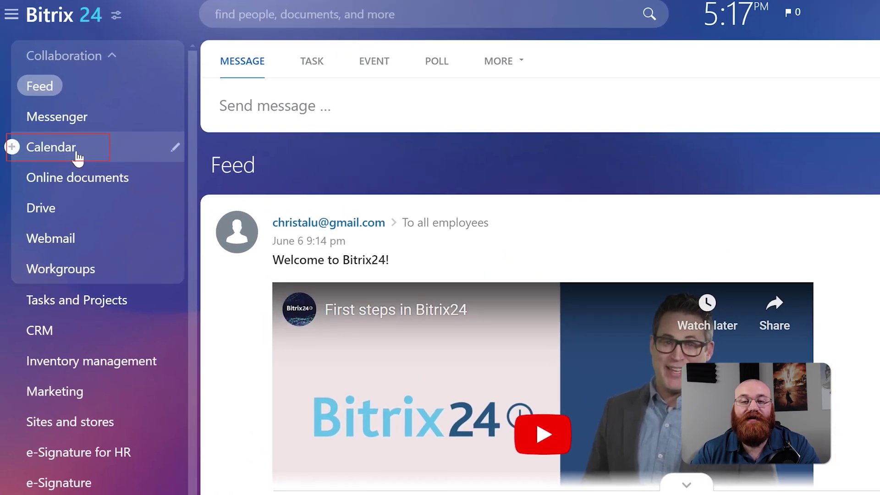
click(77, 154)
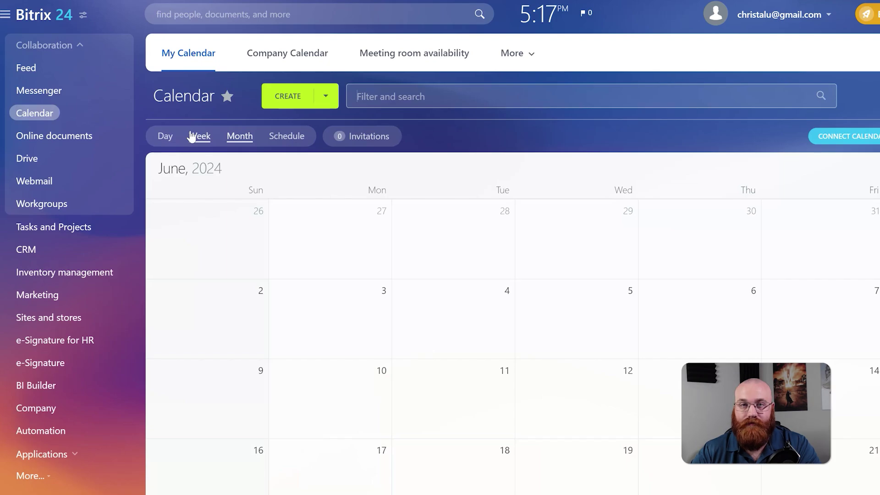
scroll(531, 335, down, 5)
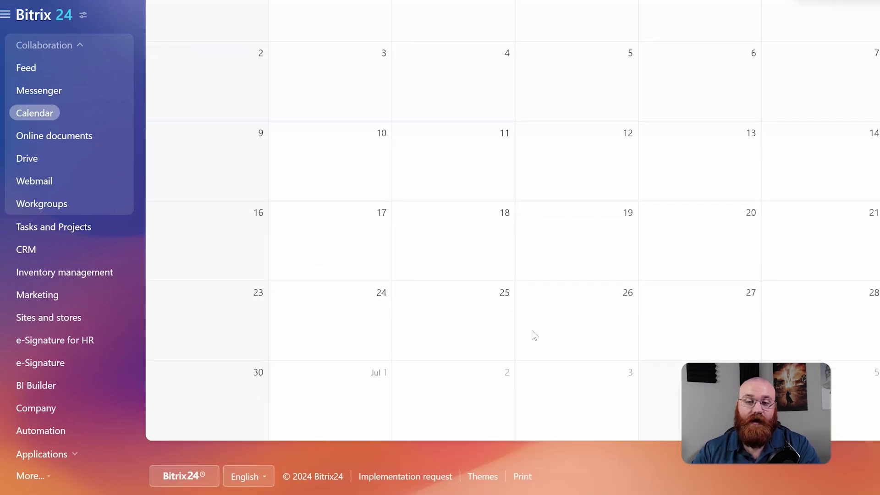
scroll(534, 335, up, 5)
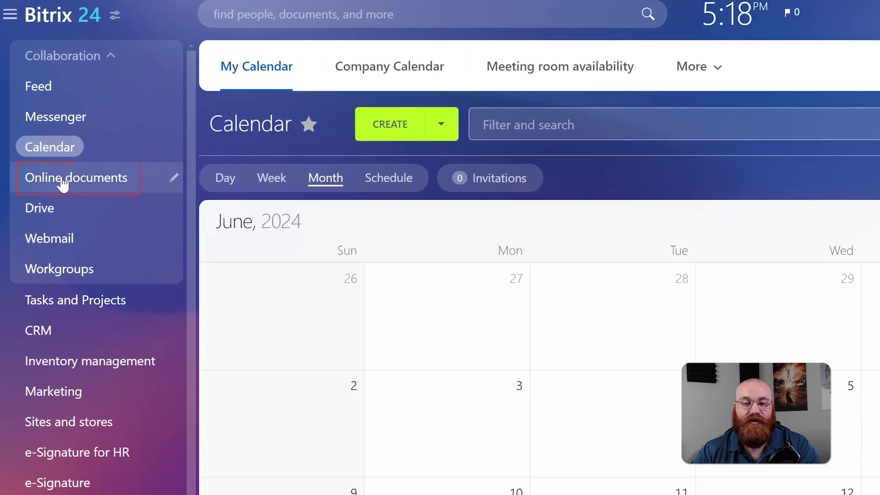
Go to Online documents and scroll its empty Documents page.
click(63, 184)
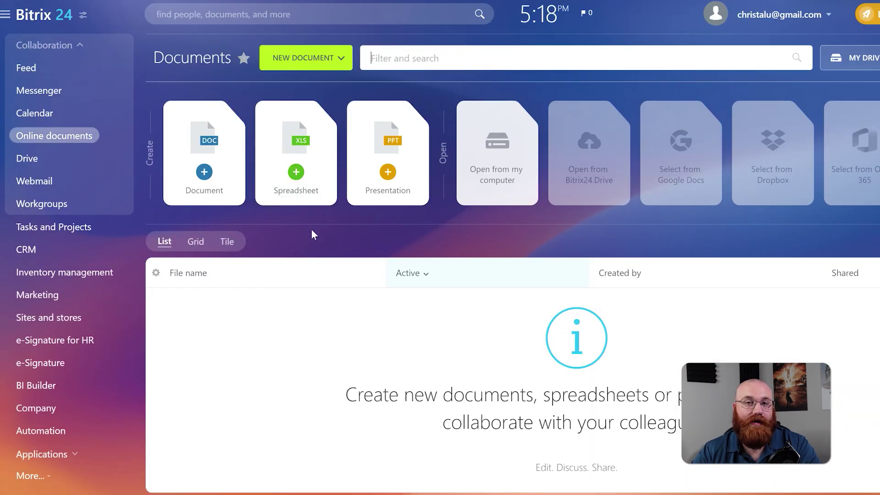
scroll(312, 235, down, 1)
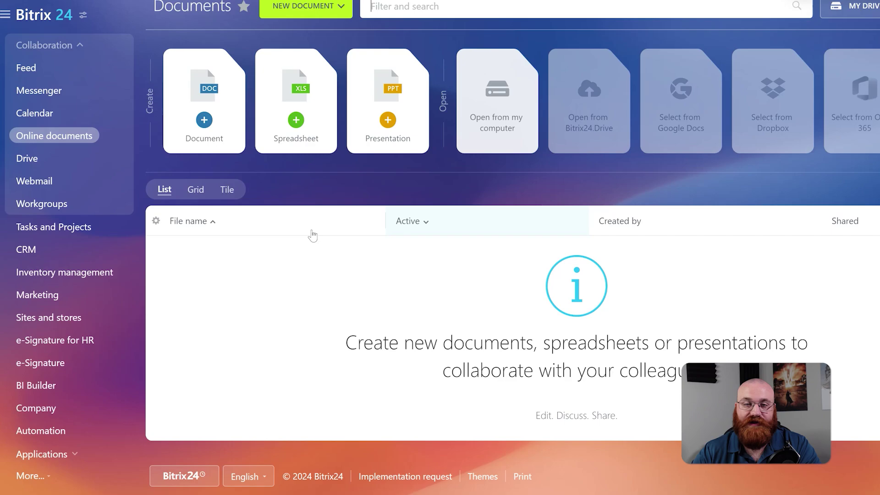
scroll(312, 235, up, 1)
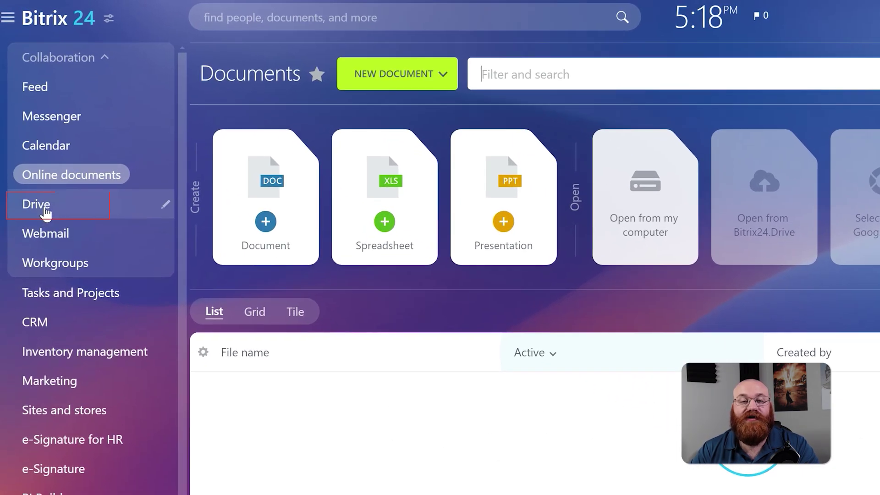
Pass through the empty My Drive and the webmail setup to the Active workgroups and projects list.
click(42, 197)
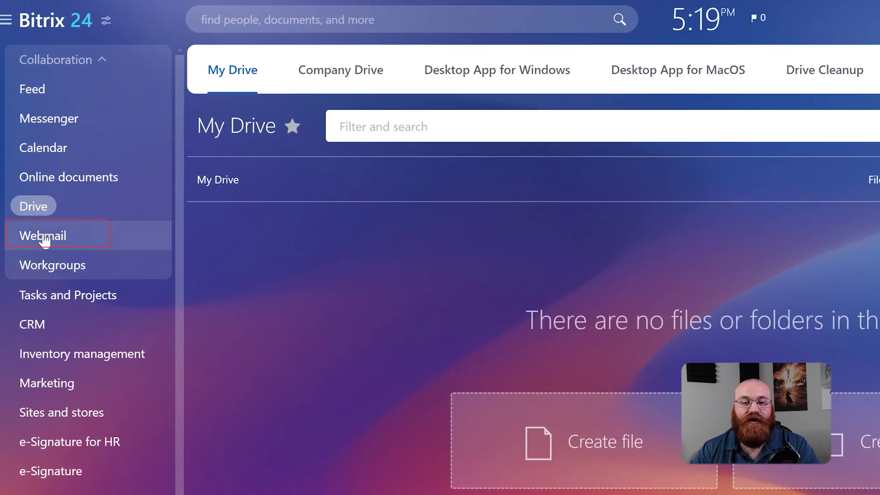
click(45, 237)
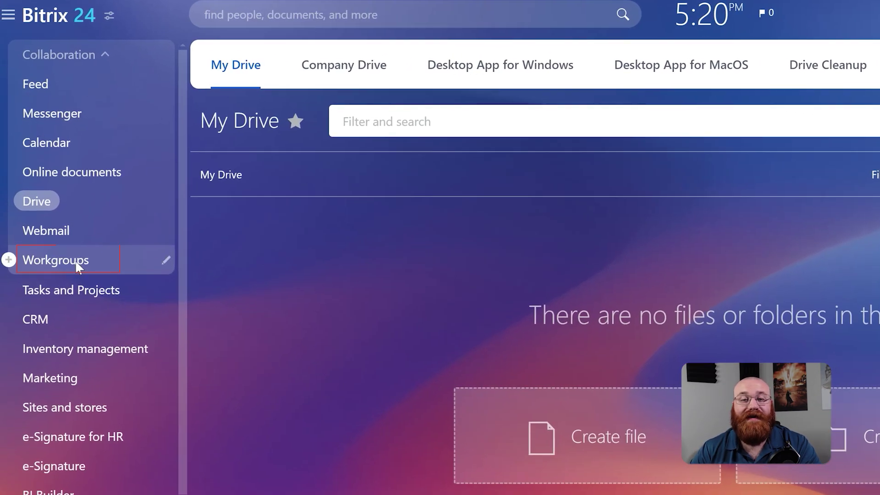
click(77, 265)
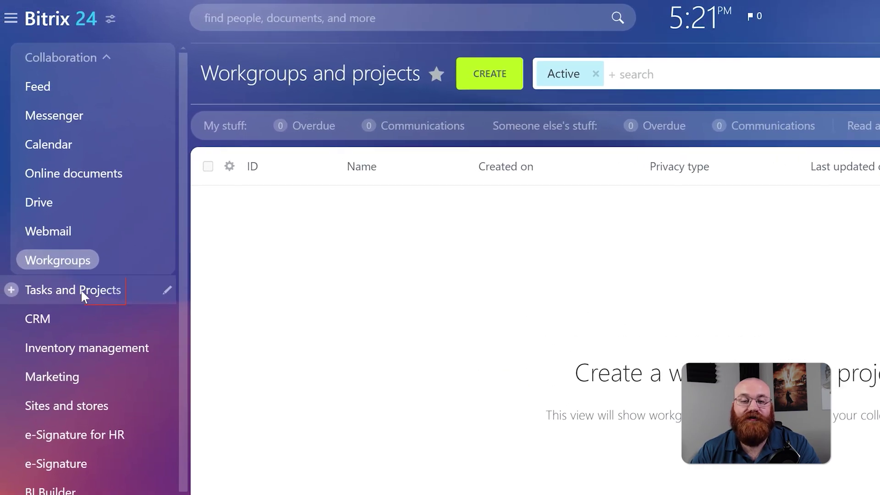
Check the empty My tasks list, close the Create a task tip, then go to the CRM Deals board.
click(81, 289)
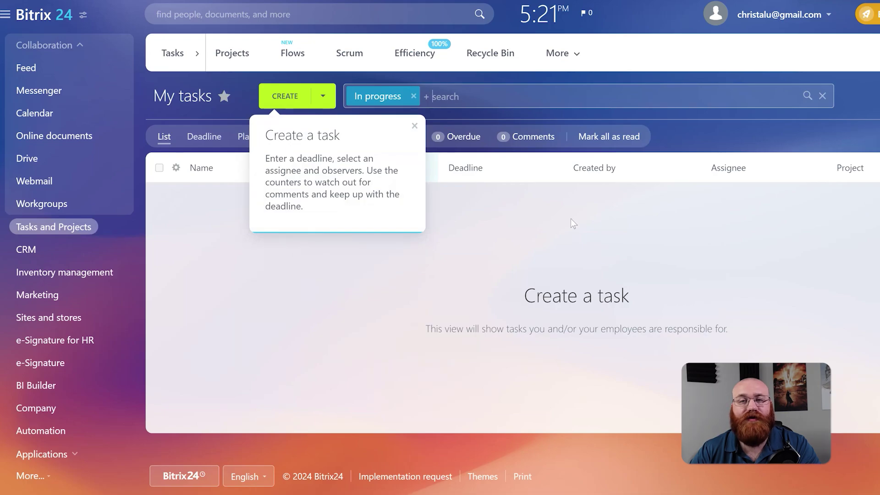
click(415, 126)
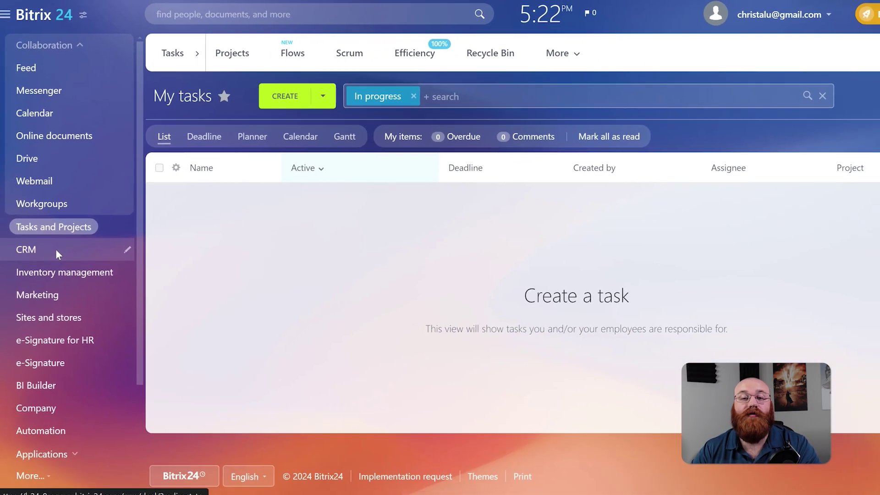
click(56, 249)
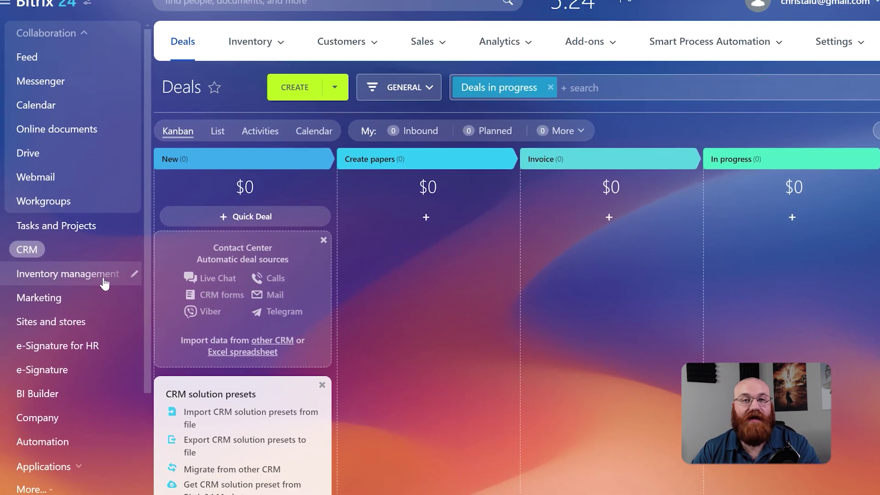
Turn on Inventory Management using the FIFO costing method.
click(128, 293)
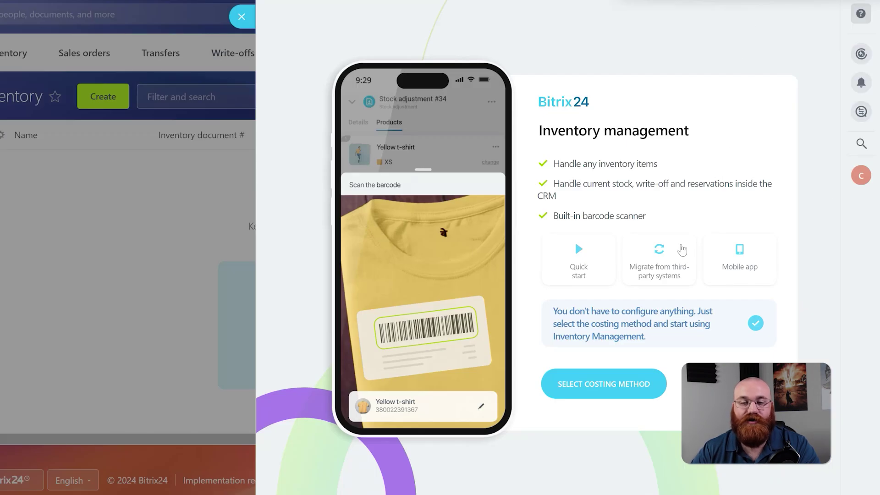
click(644, 401)
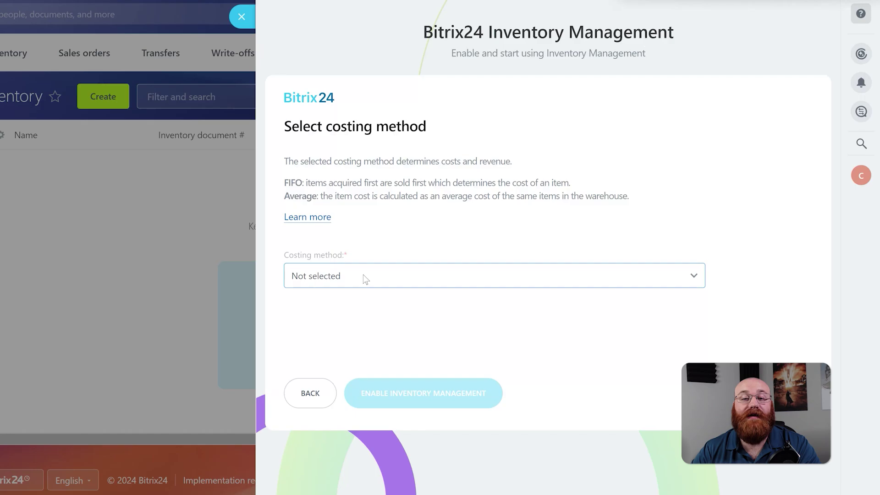
click(362, 276)
click(367, 319)
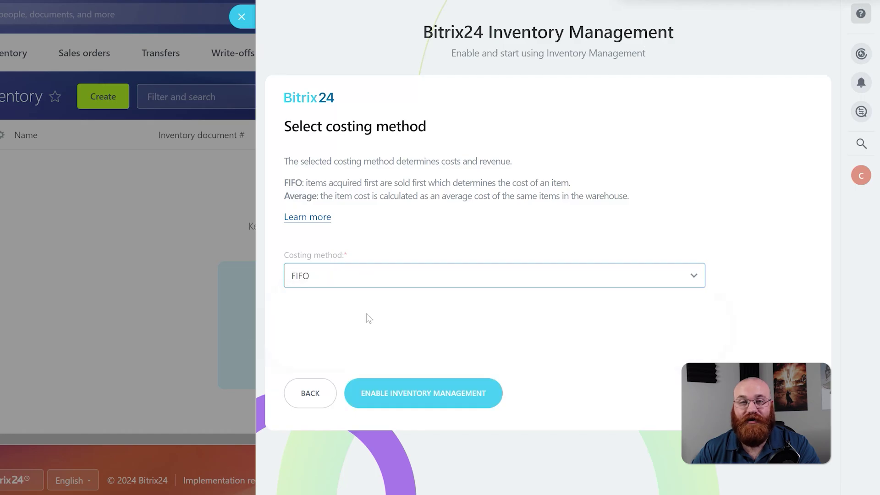
click(361, 277)
key(Up)
key(Return)
click(391, 393)
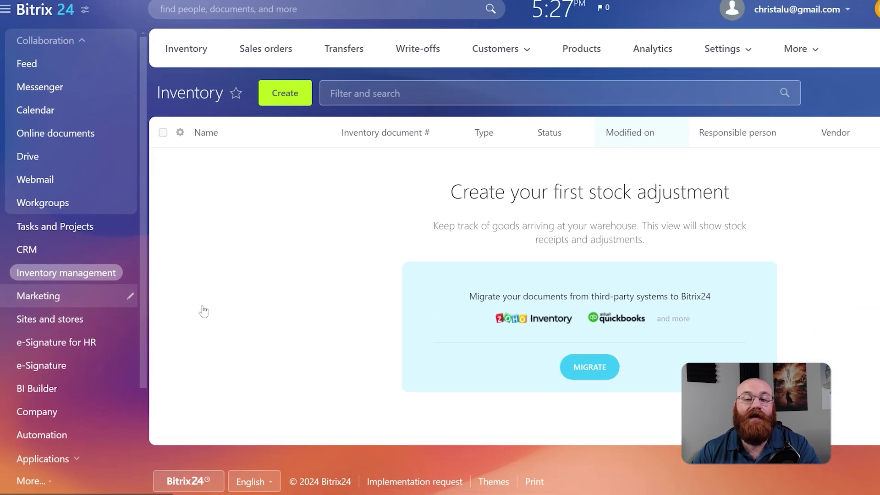
Scroll through the Marketing start page, then move on to Sites and stores.
click(123, 304)
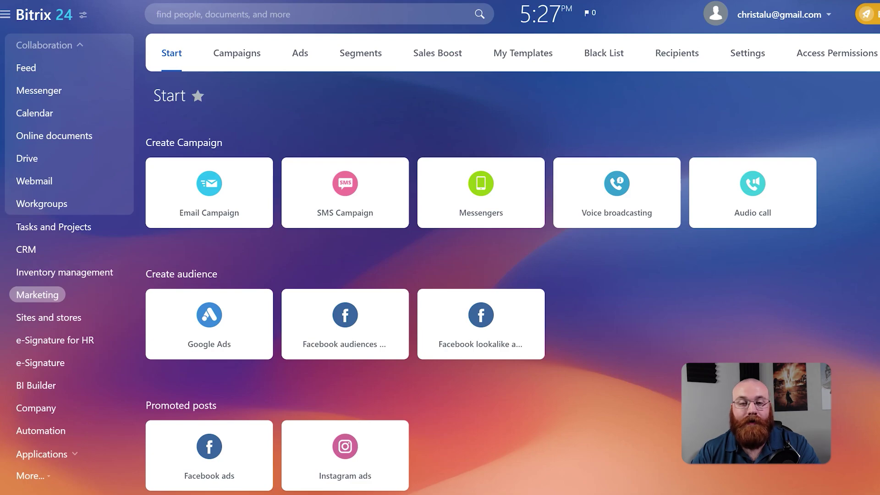
scroll(504, 248, down, 10)
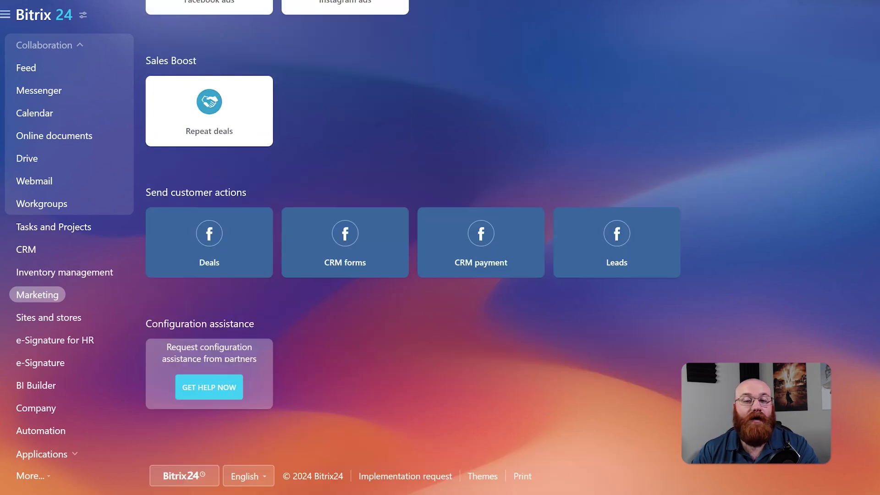
scroll(504, 248, up, 10)
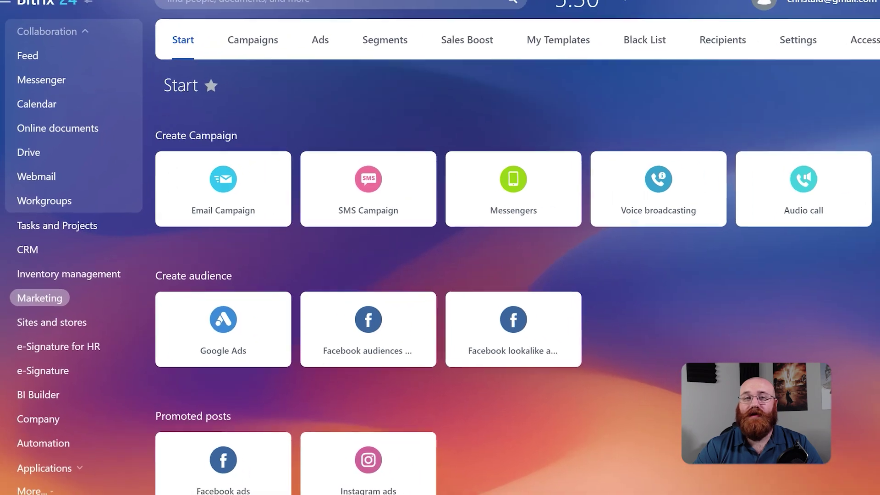
click(50, 345)
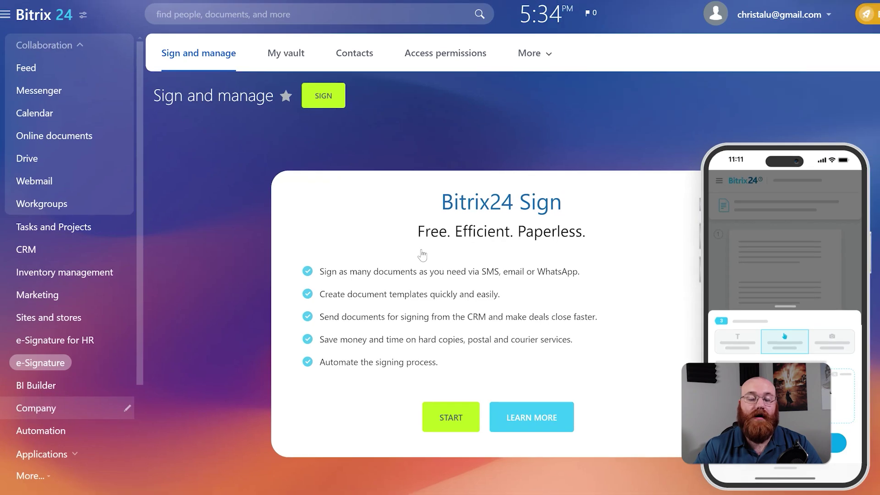
View the Company Structure chart, then go to the empty Automation (RPA) page.
click(36, 408)
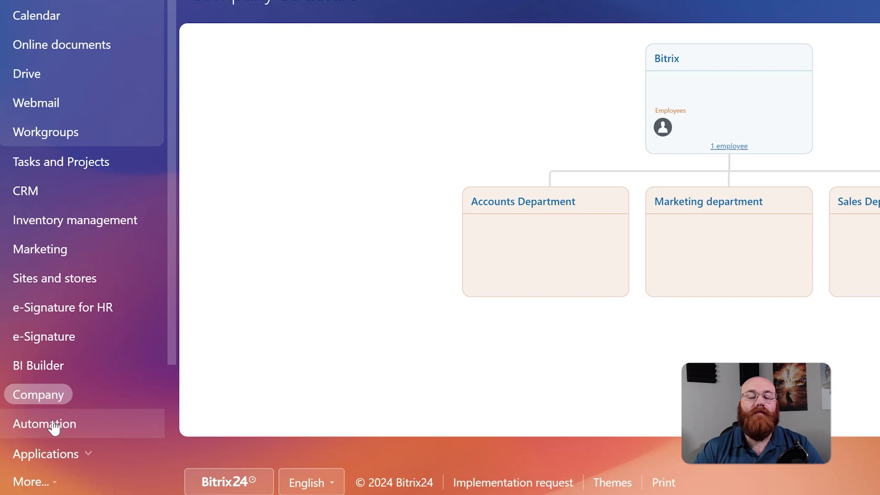
click(54, 424)
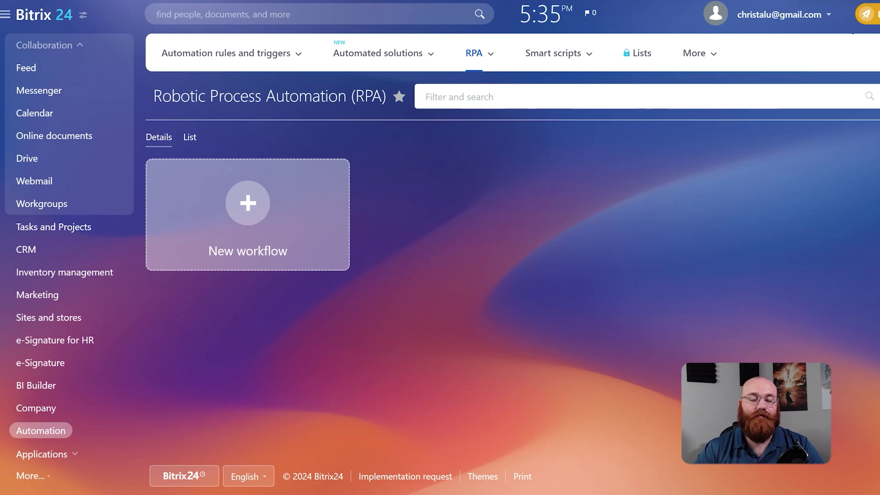
Expand the Applications group and reveal the hidden items under More...
click(42, 454)
scroll(94, 387, down, 4)
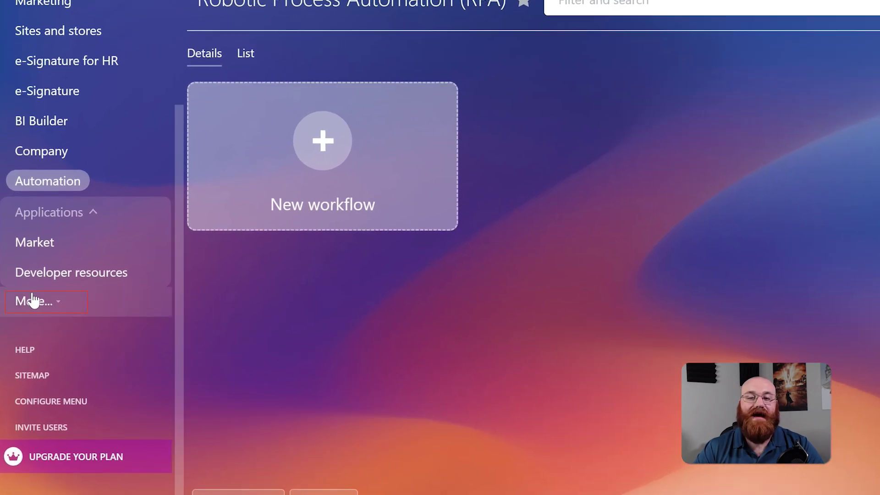
click(32, 301)
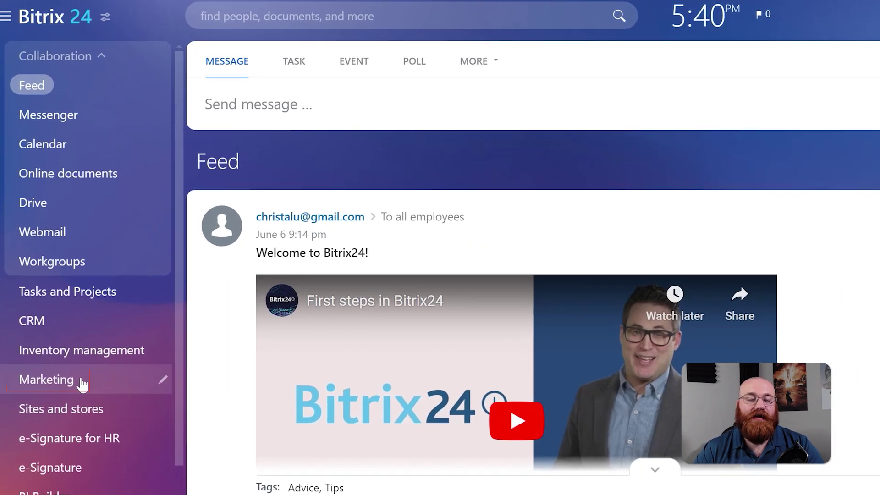
Pick the Email Campaign card in Marketing and start the 15-day Professional free trial.
click(66, 299)
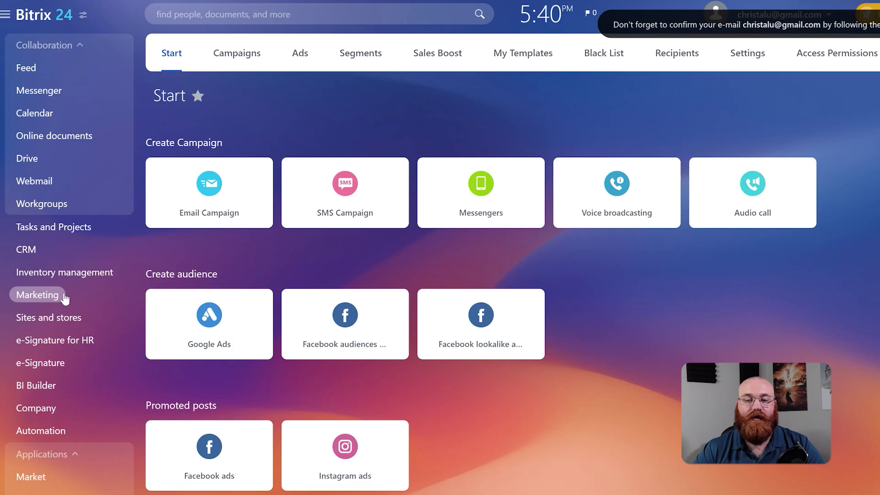
click(241, 230)
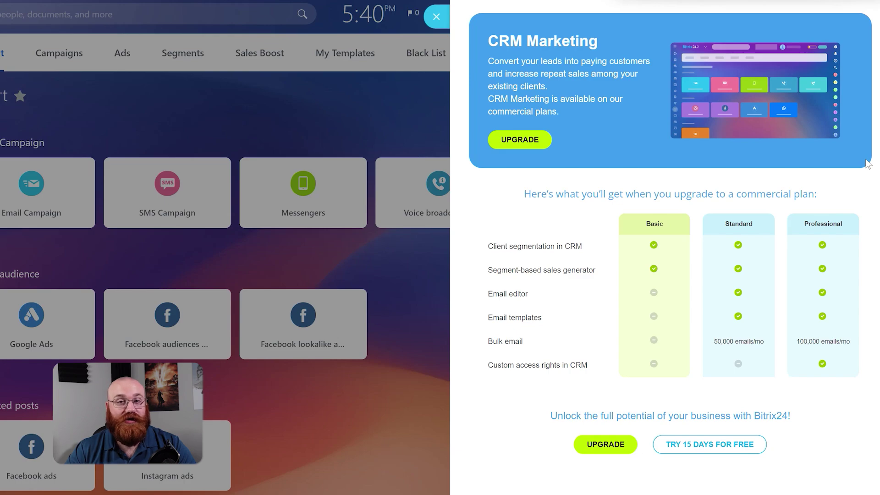
click(740, 449)
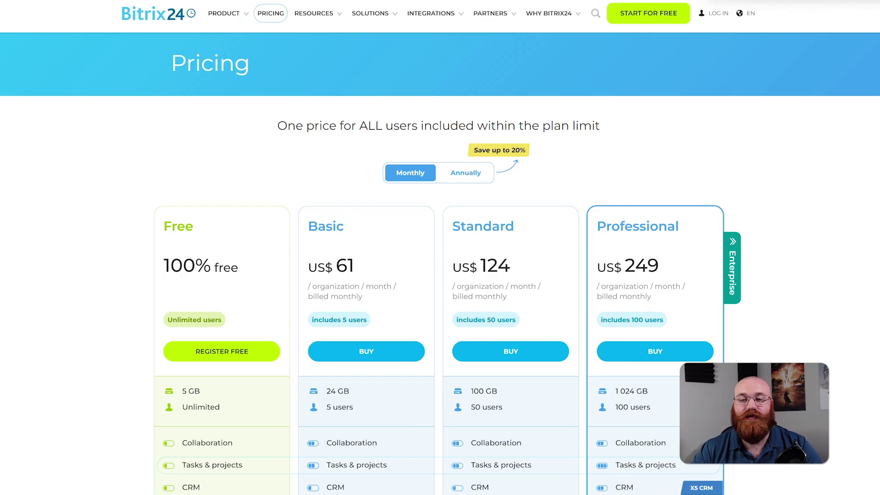
scroll(440, 248, down, 3)
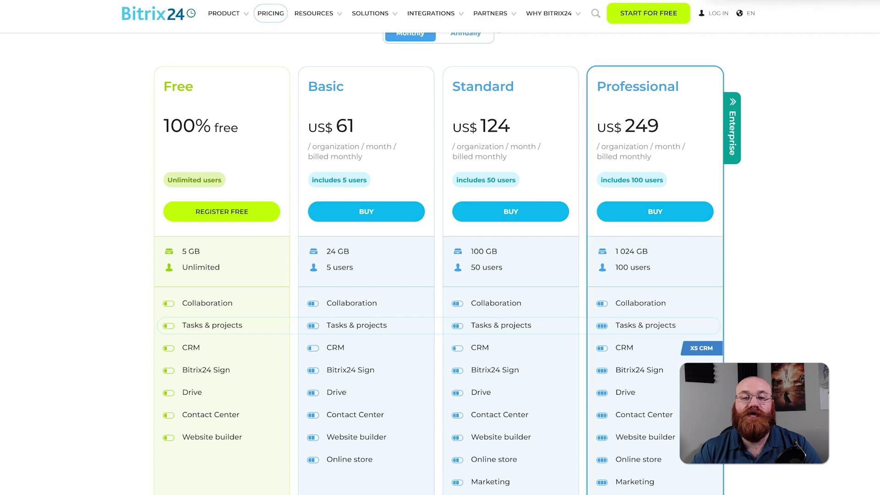
scroll(448, 263, down, 1)
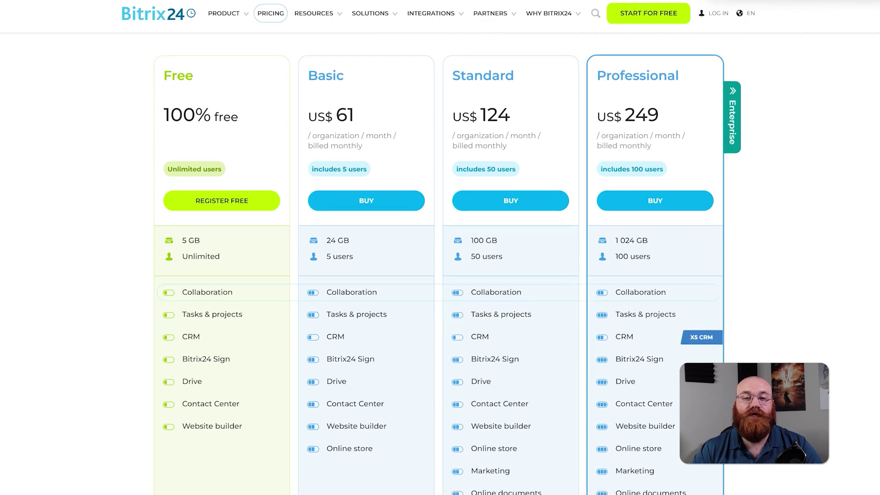
Add the US$499 Enterprise plan to the pricing comparison and return to the Pricing banner.
click(733, 128)
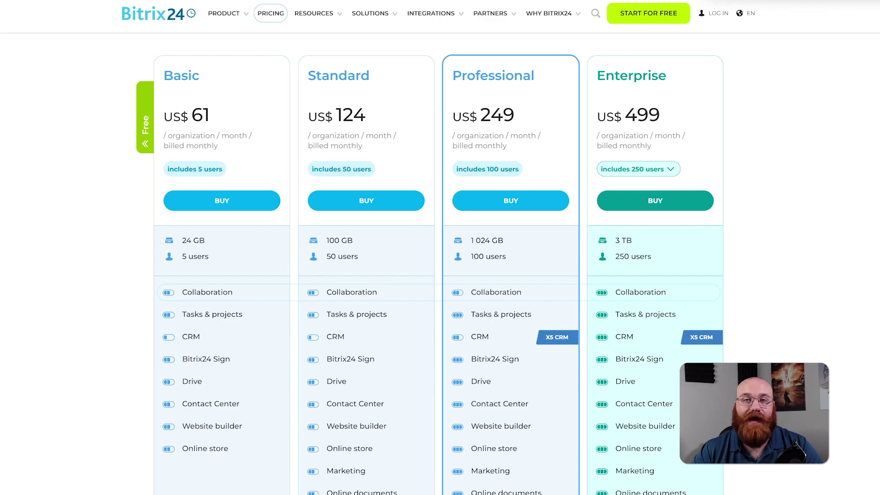
scroll(440, 275, up, 3)
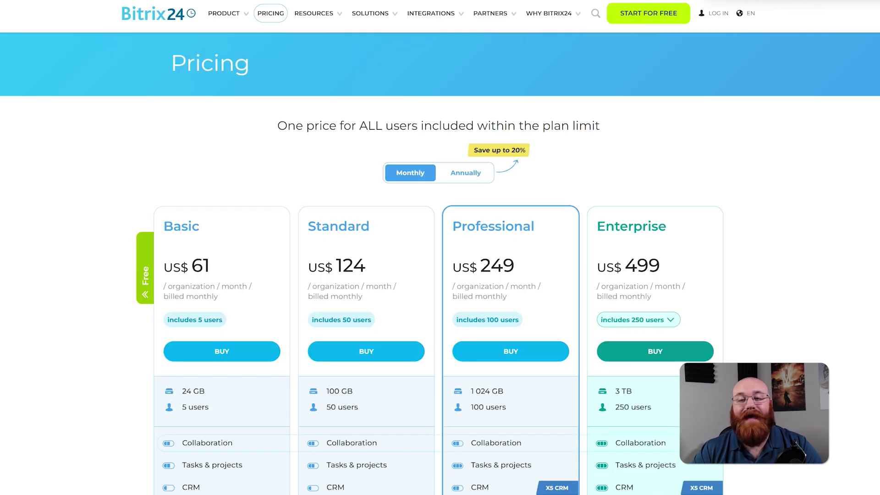